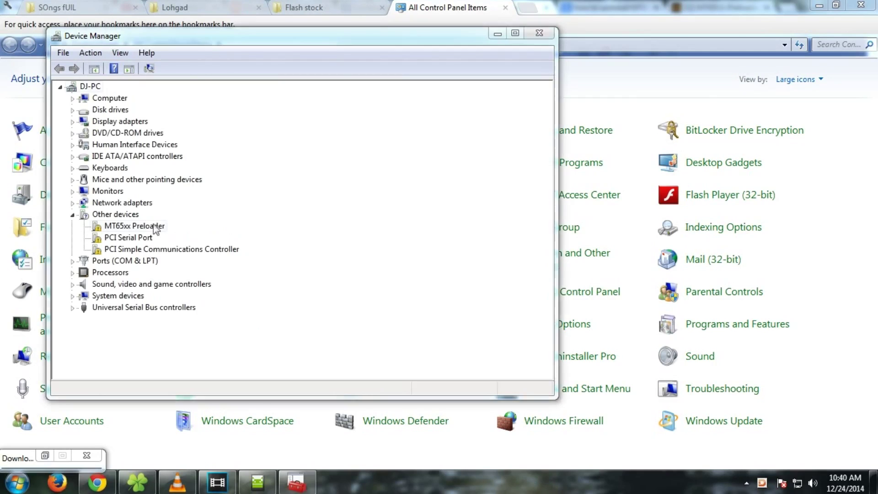
Bring up the context menu for MT65xx Preloader under Other devices
{"action": "right_click", "coordinate": [155, 228]}
Start a manual driver update for MT65xx Preloader, browsing the computer for driver software
{"action": "left_click", "coordinate": [176, 232]}
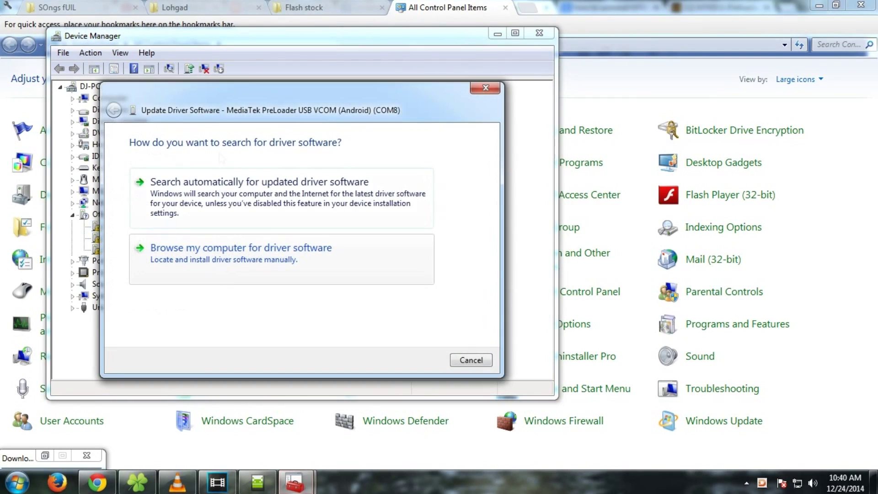
{"action": "left_click_drag", "start_coordinate": [235, 107], "coordinate": [442, 101]}
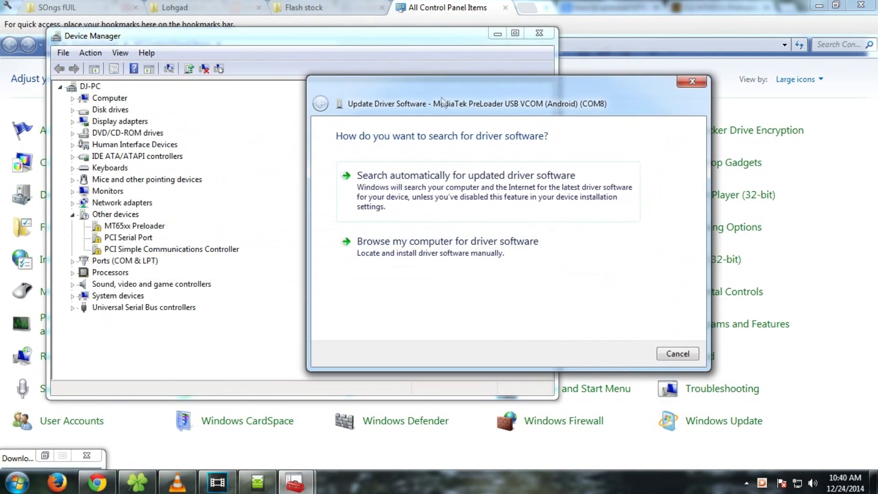
{"action": "left_click", "coordinate": [429, 254]}
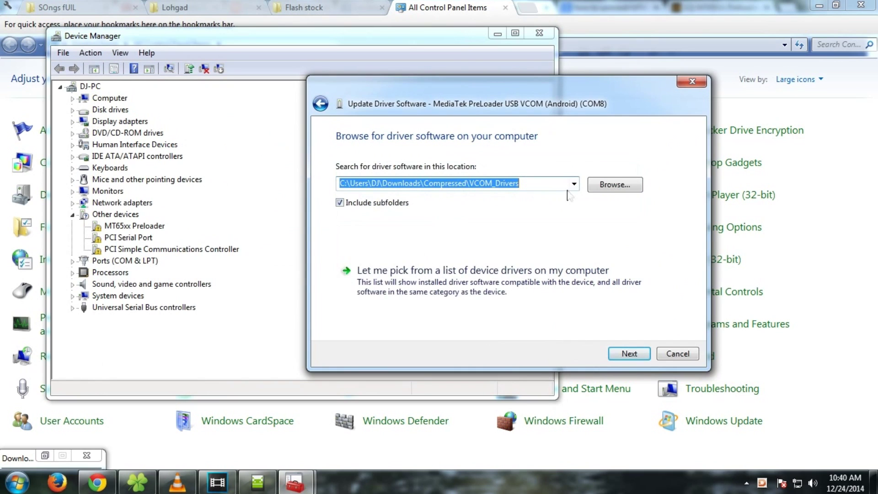
{"action": "left_click", "coordinate": [603, 187]}
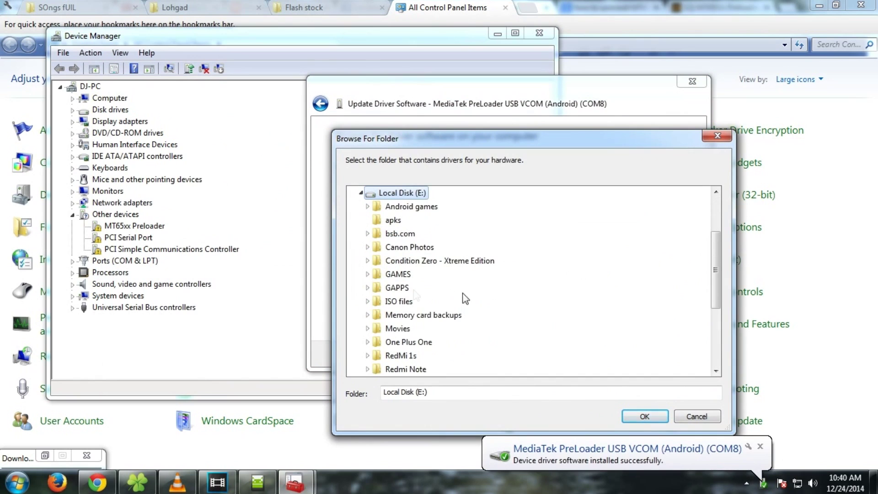
Install the MediaTek PreLoader USB VCOM driver from E:\Redmi Note\Unbrick\VCOM_Drivers
{"action": "scroll", "coordinate": [434, 324], "scroll_direction": "down", "scroll_amount": 2}
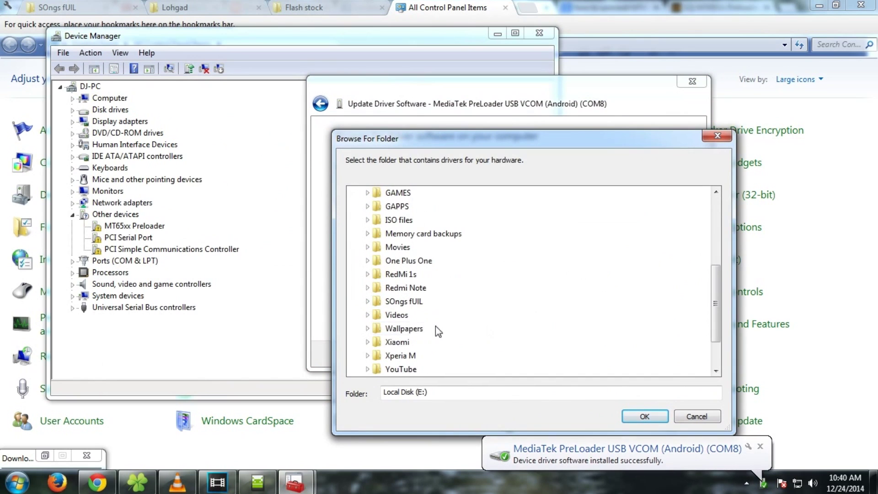
{"action": "double_click", "coordinate": [399, 355]}
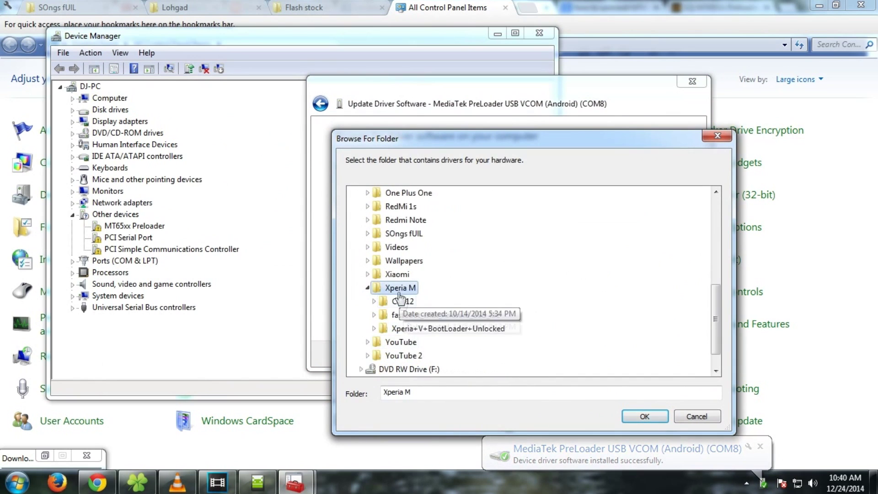
{"action": "left_click", "coordinate": [367, 287]}
{"action": "left_click", "coordinate": [367, 233]}
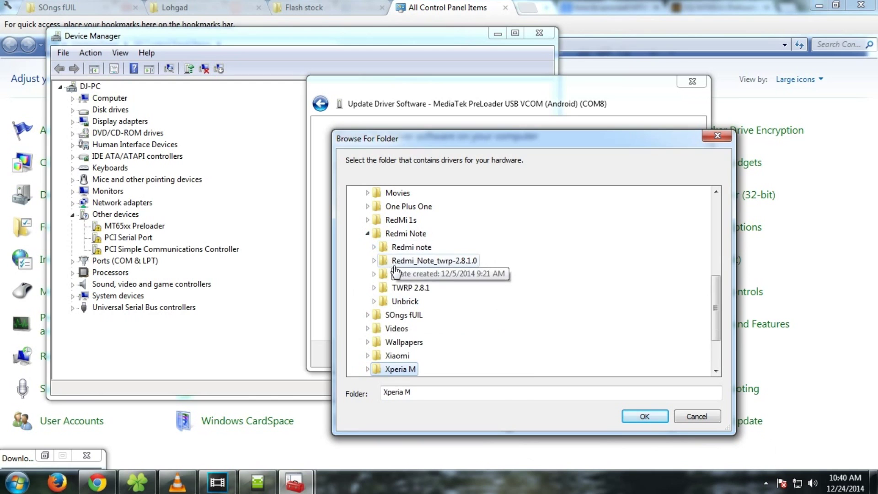
{"action": "left_click", "coordinate": [374, 301]}
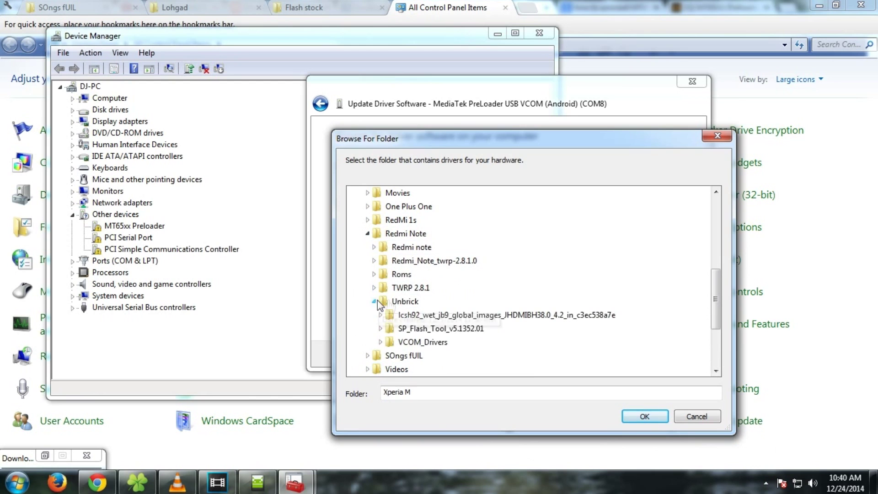
{"action": "left_click", "coordinate": [418, 343]}
{"action": "scroll", "coordinate": [530, 320], "scroll_direction": "up", "scroll_amount": 2}
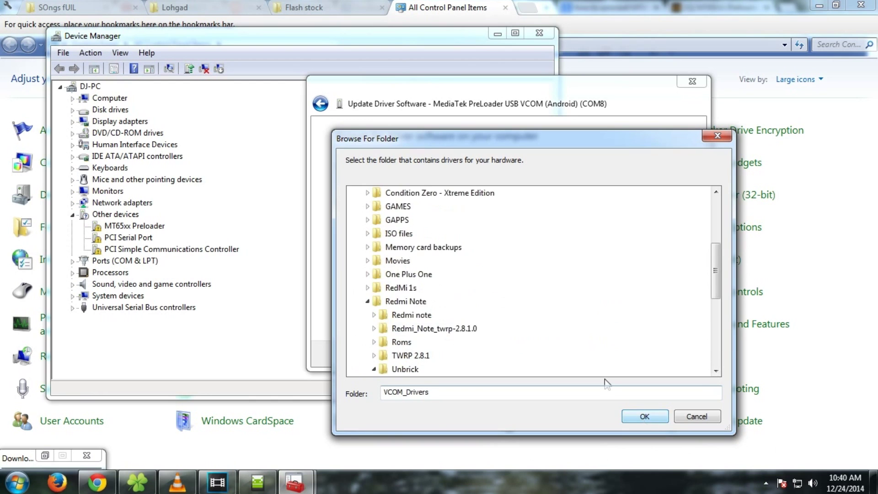
{"action": "scroll", "coordinate": [554, 357], "scroll_direction": "up", "scroll_amount": 2}
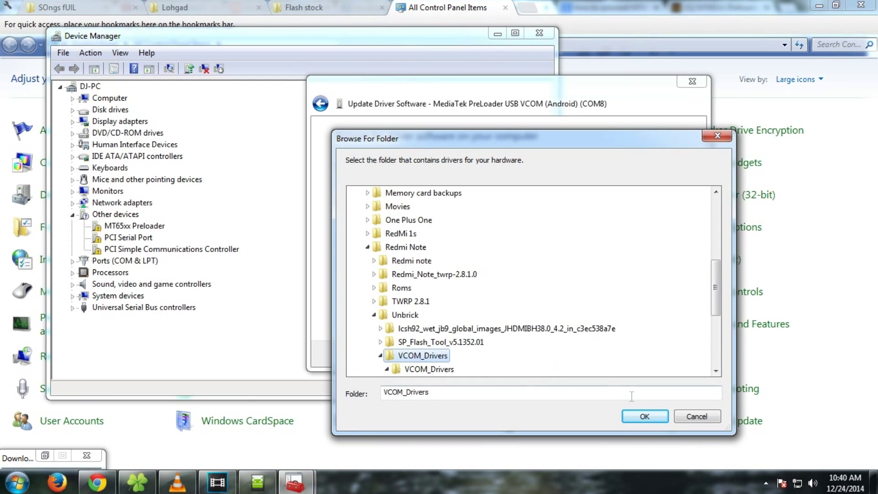
{"action": "left_click", "coordinate": [645, 416]}
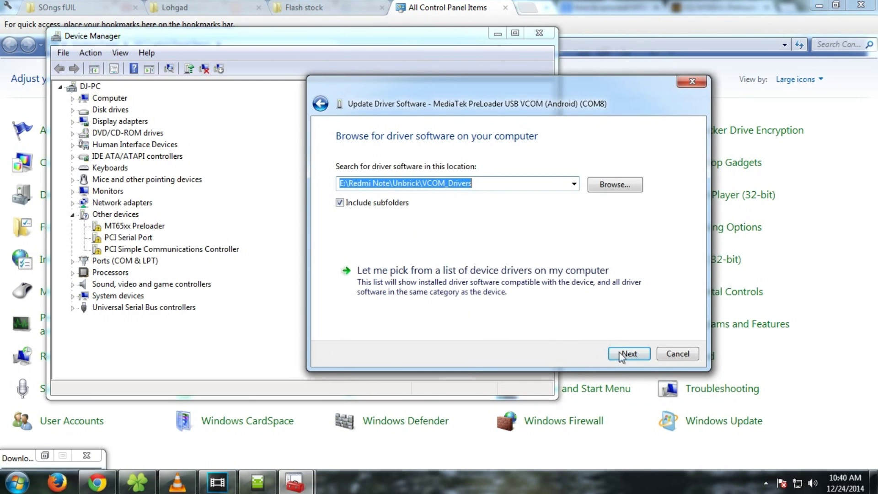
{"action": "left_click", "coordinate": [620, 354]}
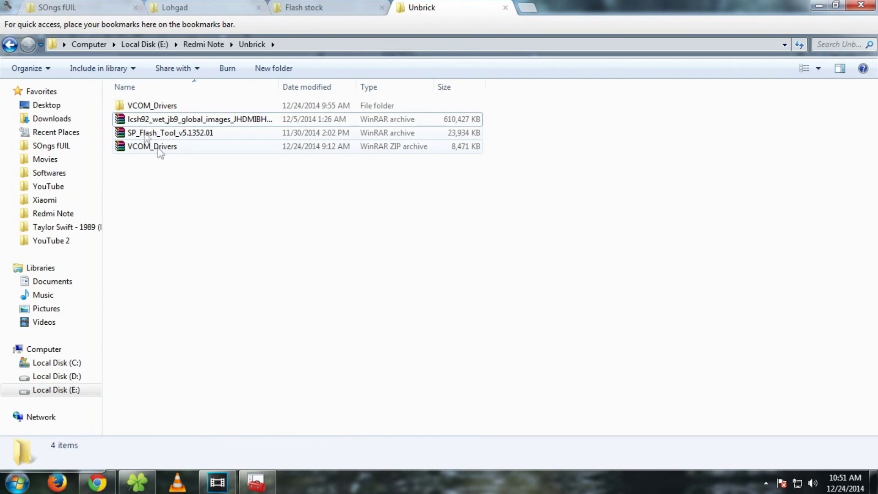
Select the SP_Flash_Tool_v5.1352.01 archive in the Unbrick folder
{"action": "left_click", "coordinate": [146, 135]}
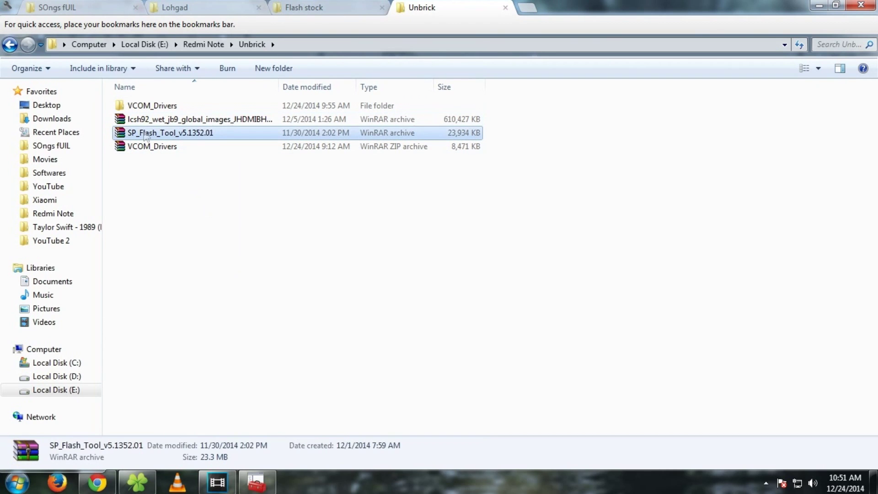
Extract the SP_Flash_Tool_v5.1352.01 archive into its own folder, then select that extracted folder
{"action": "left_click", "coordinate": [210, 120]}
{"action": "left_click", "coordinate": [198, 133]}
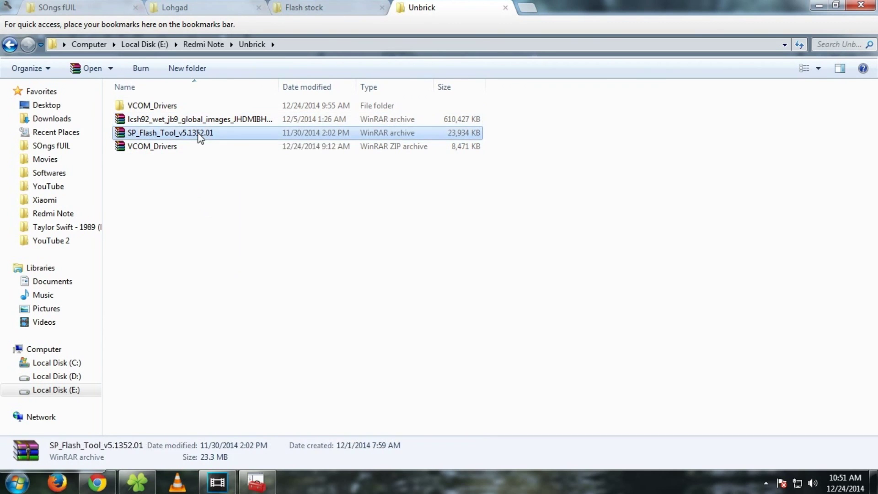
{"action": "right_click", "coordinate": [198, 133]}
{"action": "left_click", "coordinate": [224, 198]}
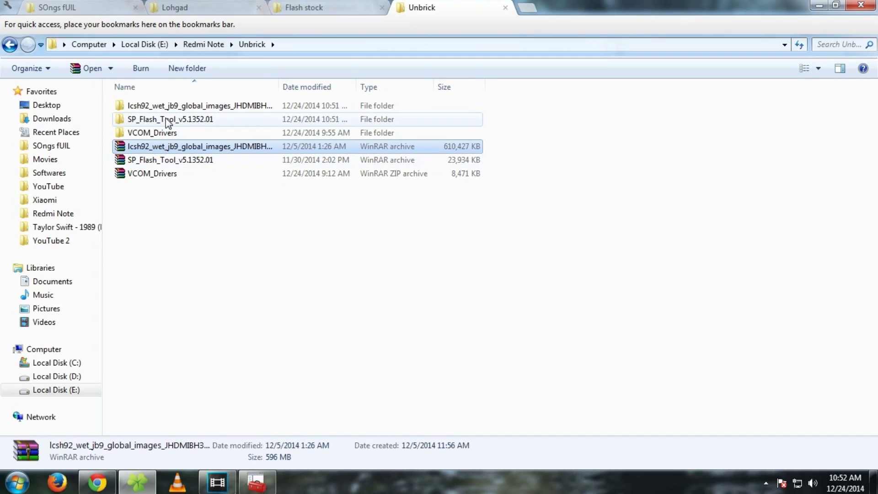
{"action": "left_click", "coordinate": [165, 119]}
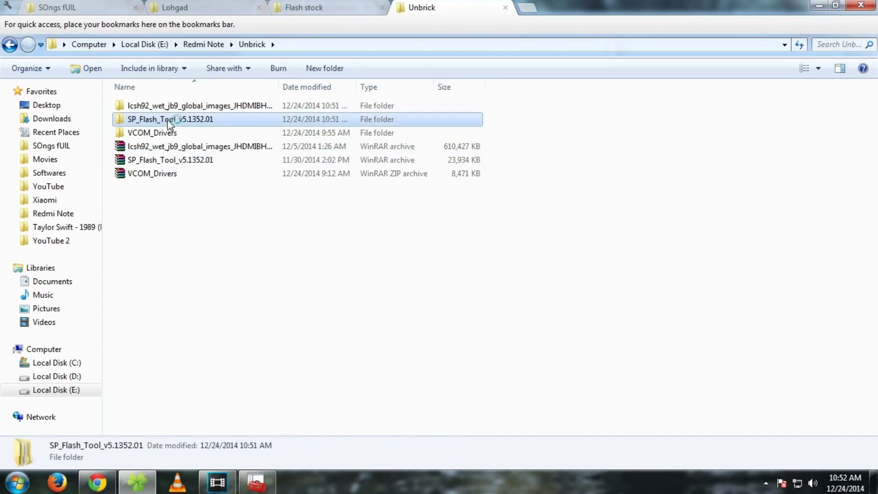
Run flash_tool from SP_Flash_Tool_v5.1352.01 as administrator and dismiss the missing scatter file warning
{"action": "double_click", "coordinate": [167, 120]}
{"action": "double_click", "coordinate": [198, 108]}
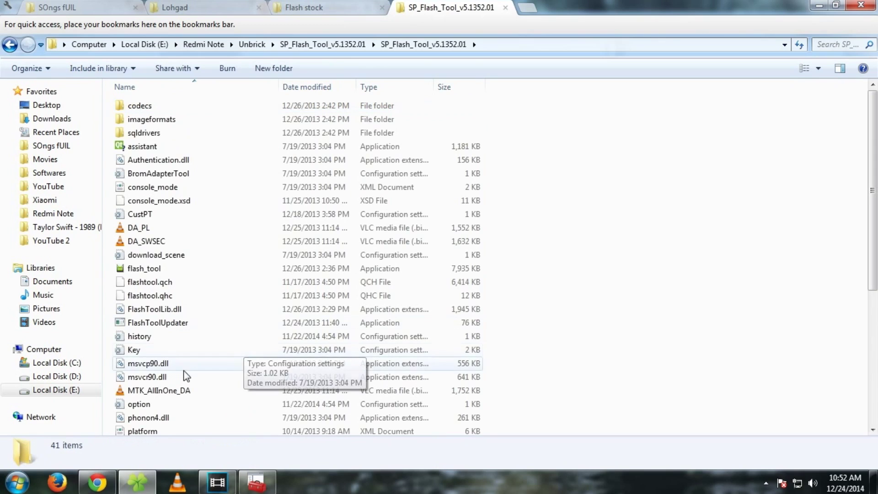
{"action": "left_click", "coordinate": [160, 272]}
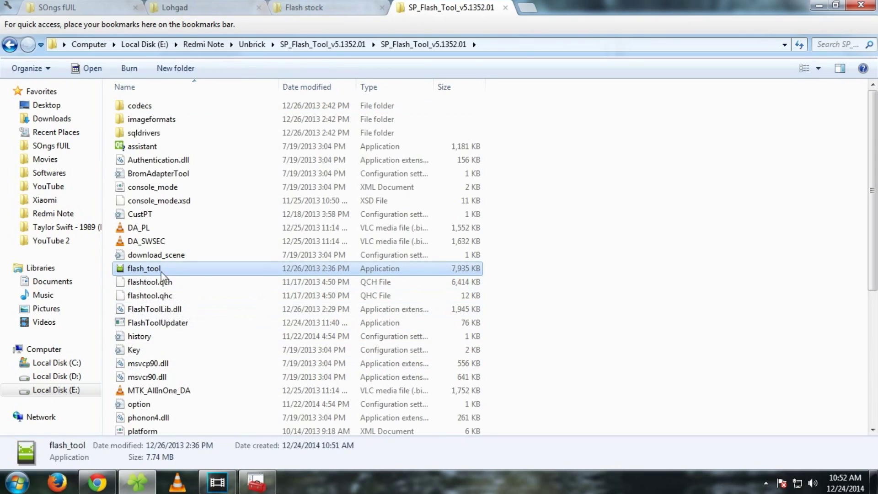
{"action": "right_click", "coordinate": [303, 269]}
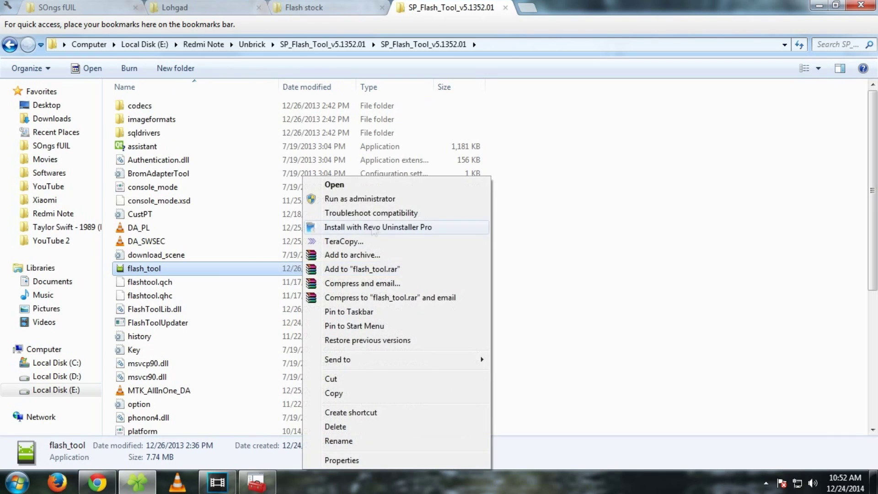
{"action": "left_click", "coordinate": [380, 196]}
{"action": "key", "text": "alt+Tab"}
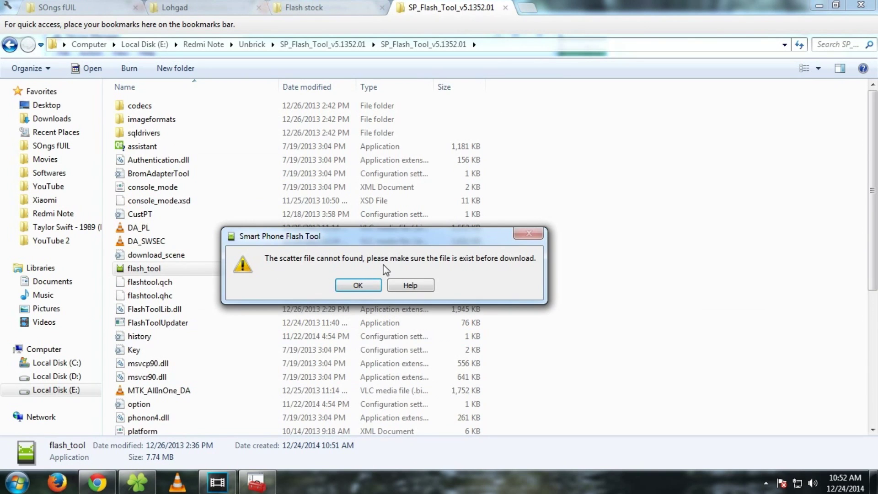
{"action": "left_click", "coordinate": [357, 285]}
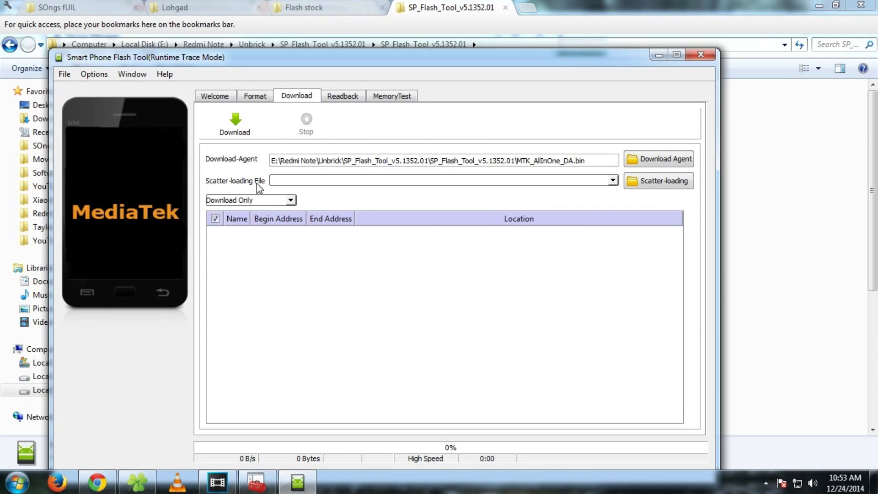
Load MT6592_Android_scatter from the stock ROM's images folder as the scatter-loading file
{"action": "left_click", "coordinate": [638, 184]}
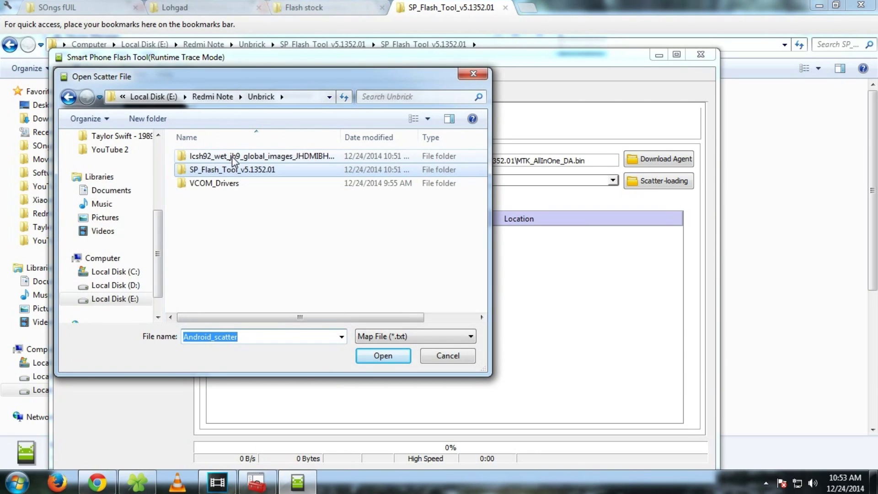
{"action": "left_click", "coordinate": [237, 157]}
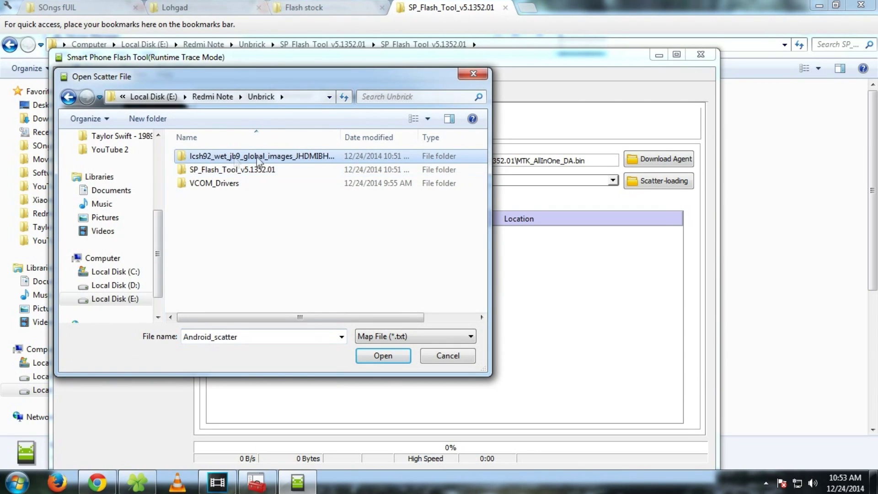
{"action": "double_click", "coordinate": [229, 156]}
{"action": "double_click", "coordinate": [230, 158]}
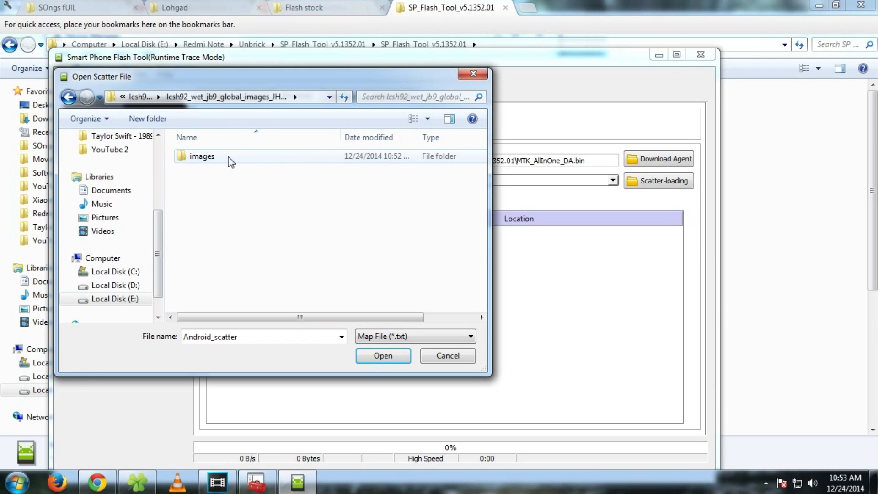
{"action": "double_click", "coordinate": [229, 159]}
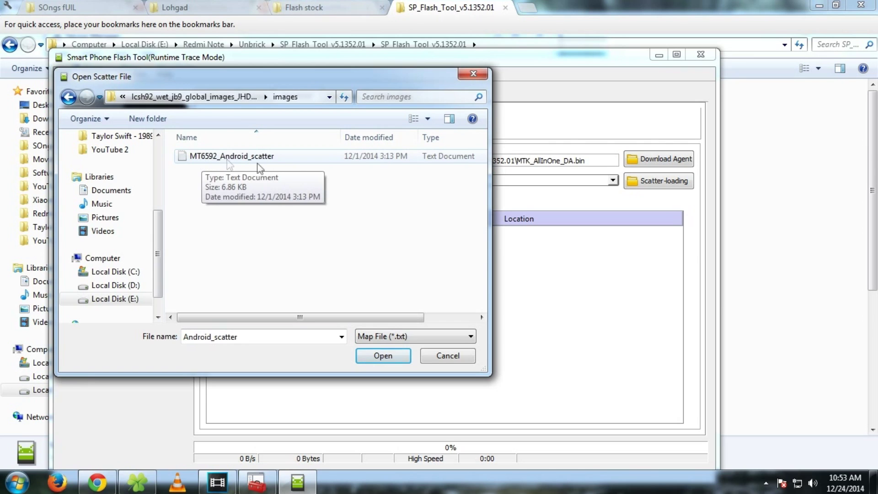
{"action": "left_click", "coordinate": [295, 167]}
{"action": "key", "text": "Return"}
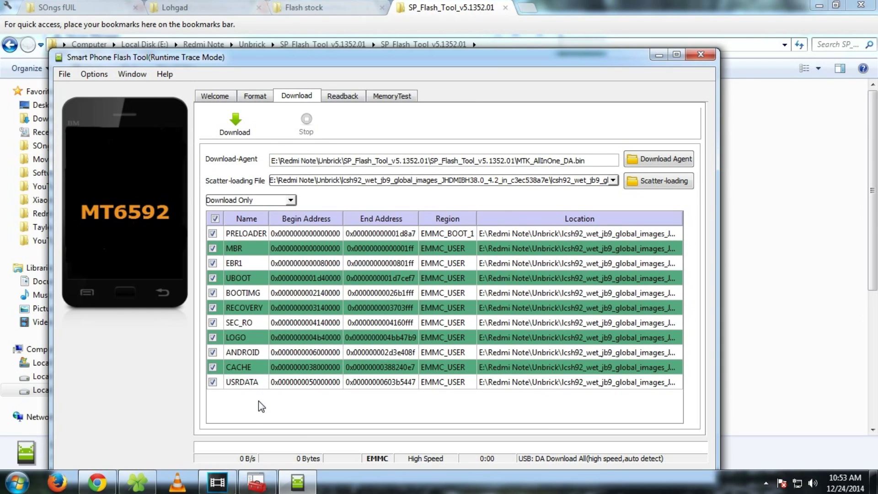
{"action": "left_click", "coordinate": [212, 380]}
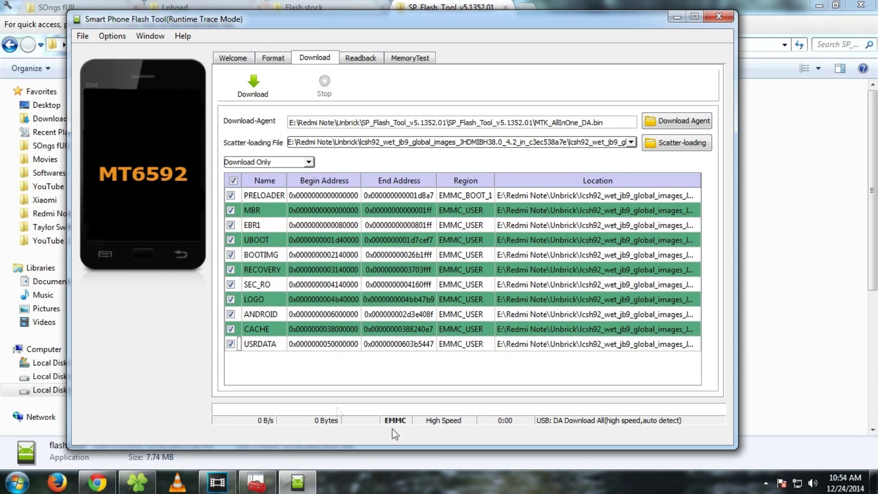
Start the Download flash of the ticked stock ROM partitions
{"action": "left_click", "coordinate": [271, 92]}
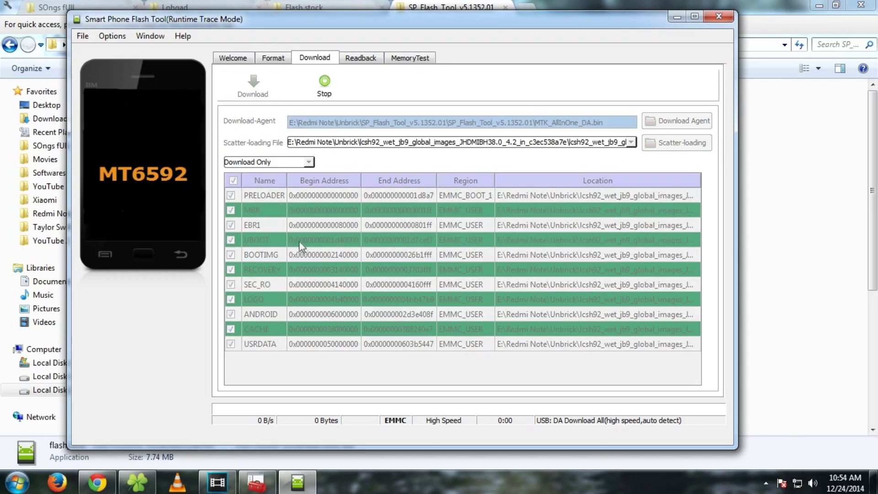